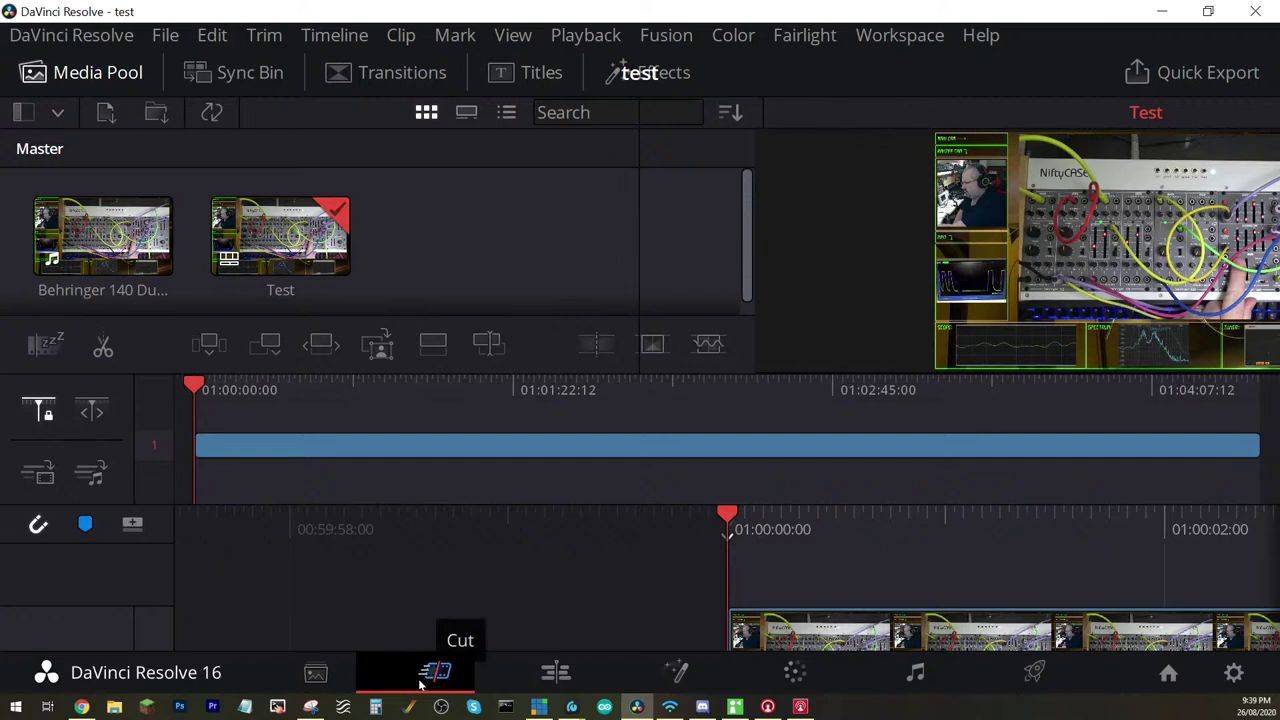
# View the Edit page, switch to the Fairlight page, and select the audio clip on the Audio 1 track.
pyautogui.click(556, 672)
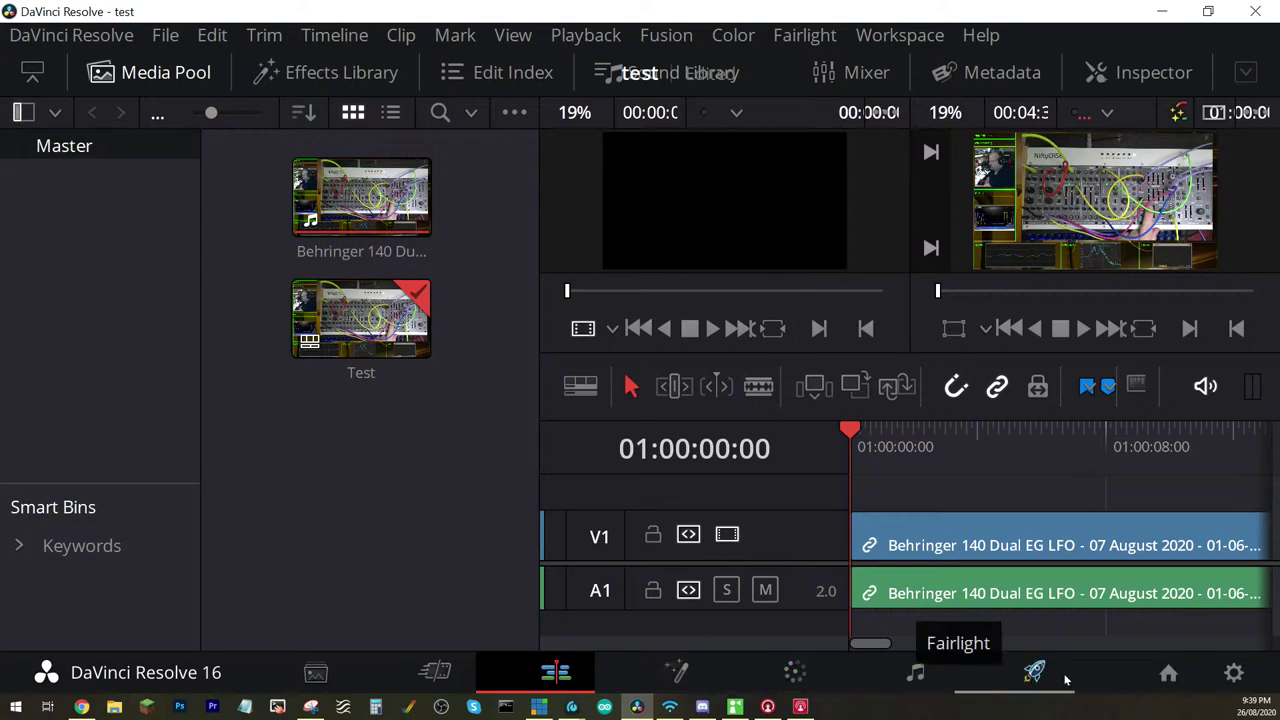
pyautogui.click(919, 672)
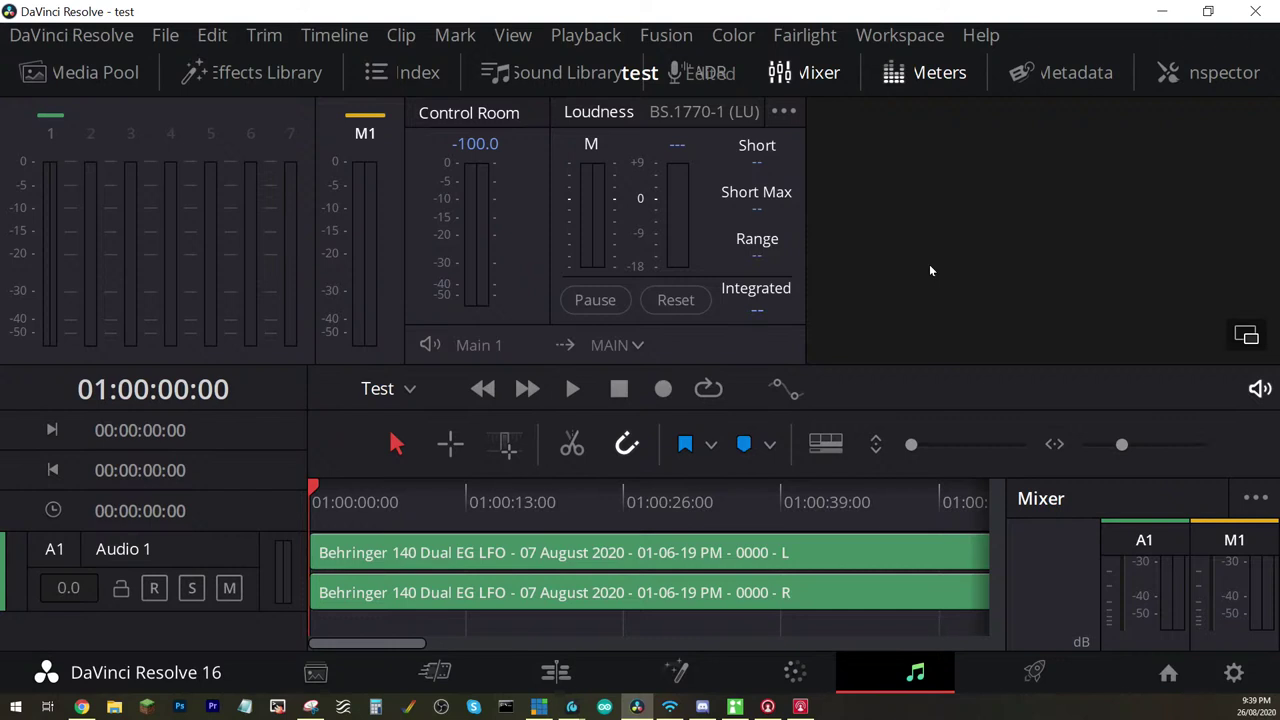
pyautogui.press('super+d')
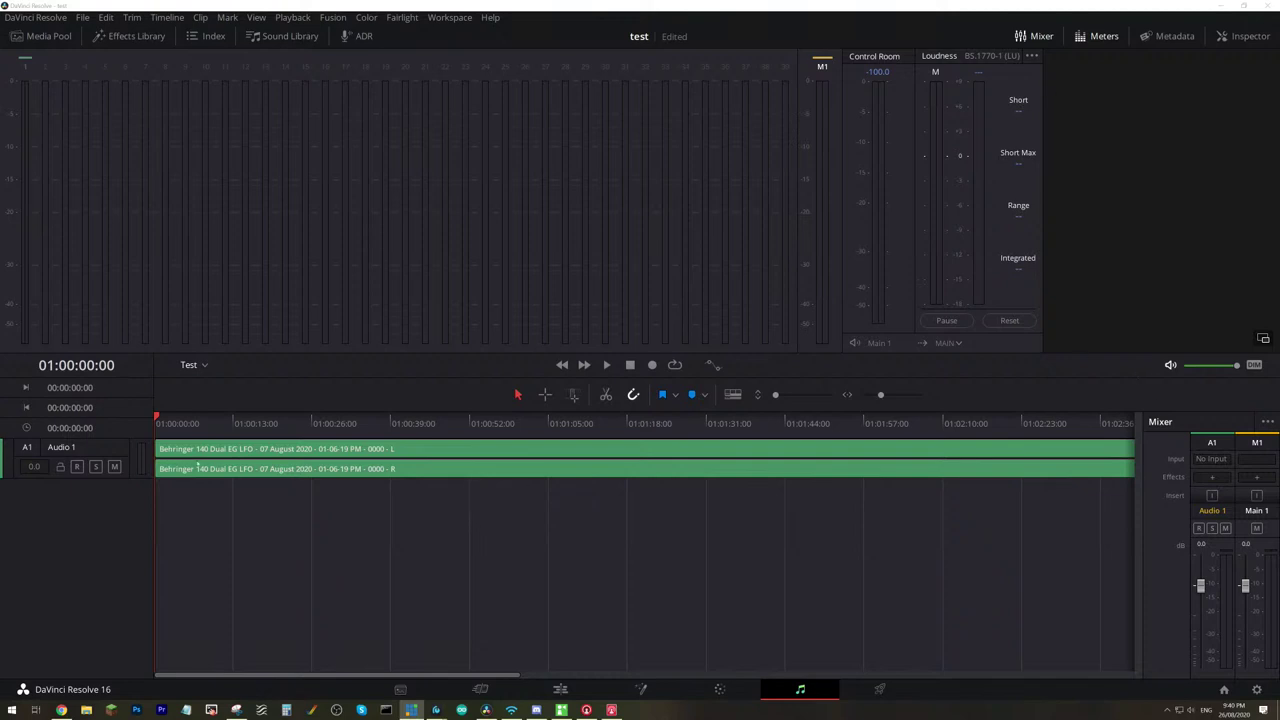
pyautogui.click(265, 455)
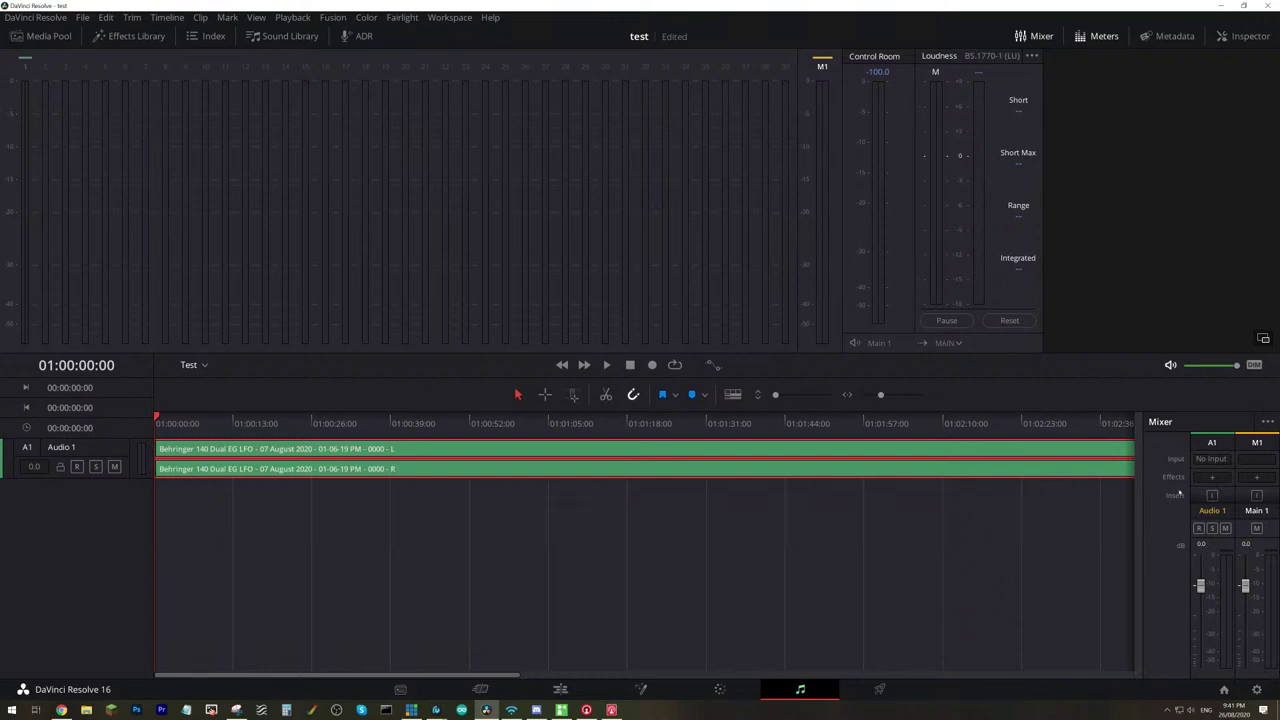
# Try the Small Track Mixer layout for the Fairlight mixer and return to the Full Track Mixer.
pyautogui.click(1268, 423)
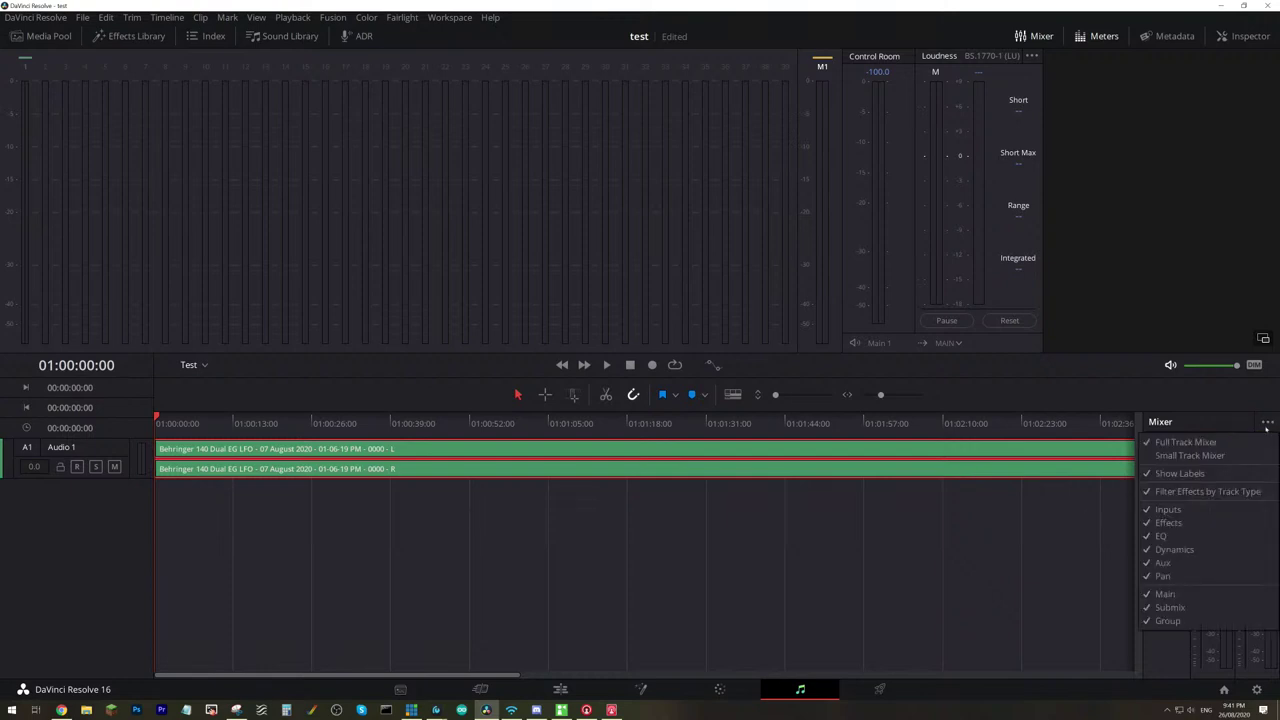
pyautogui.click(1195, 457)
pyautogui.click(1267, 422)
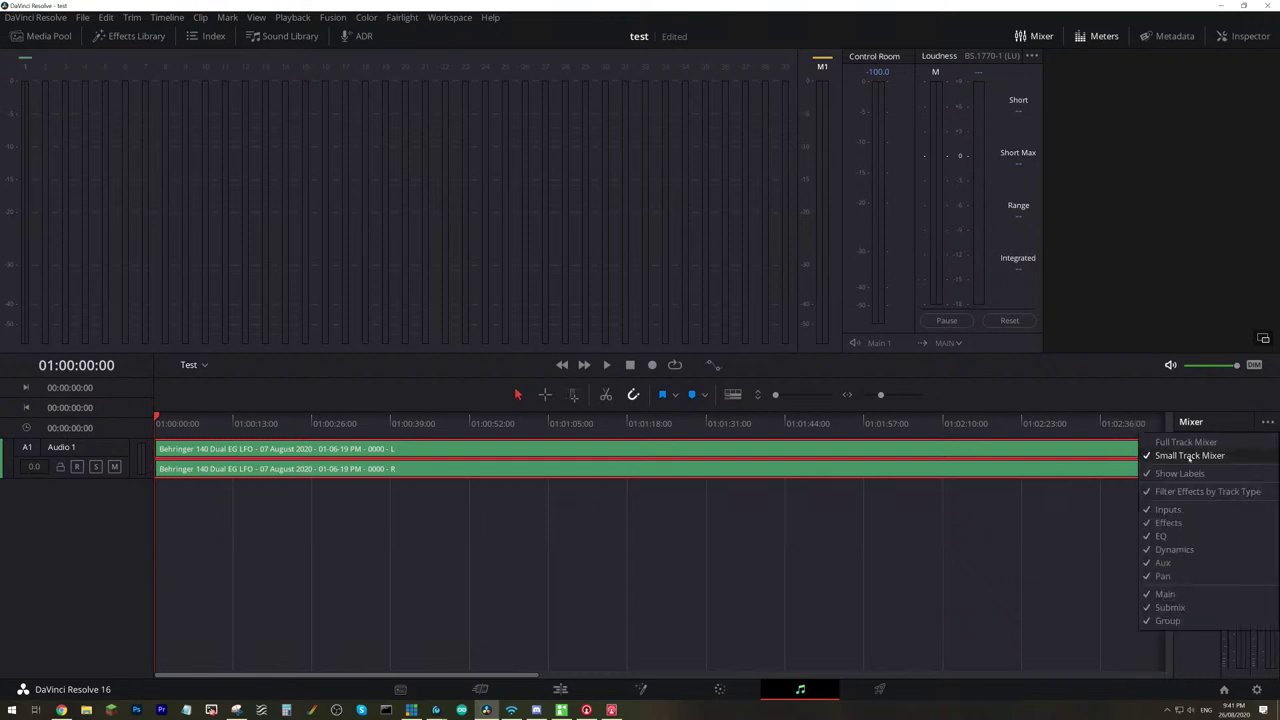
pyautogui.click(1190, 438)
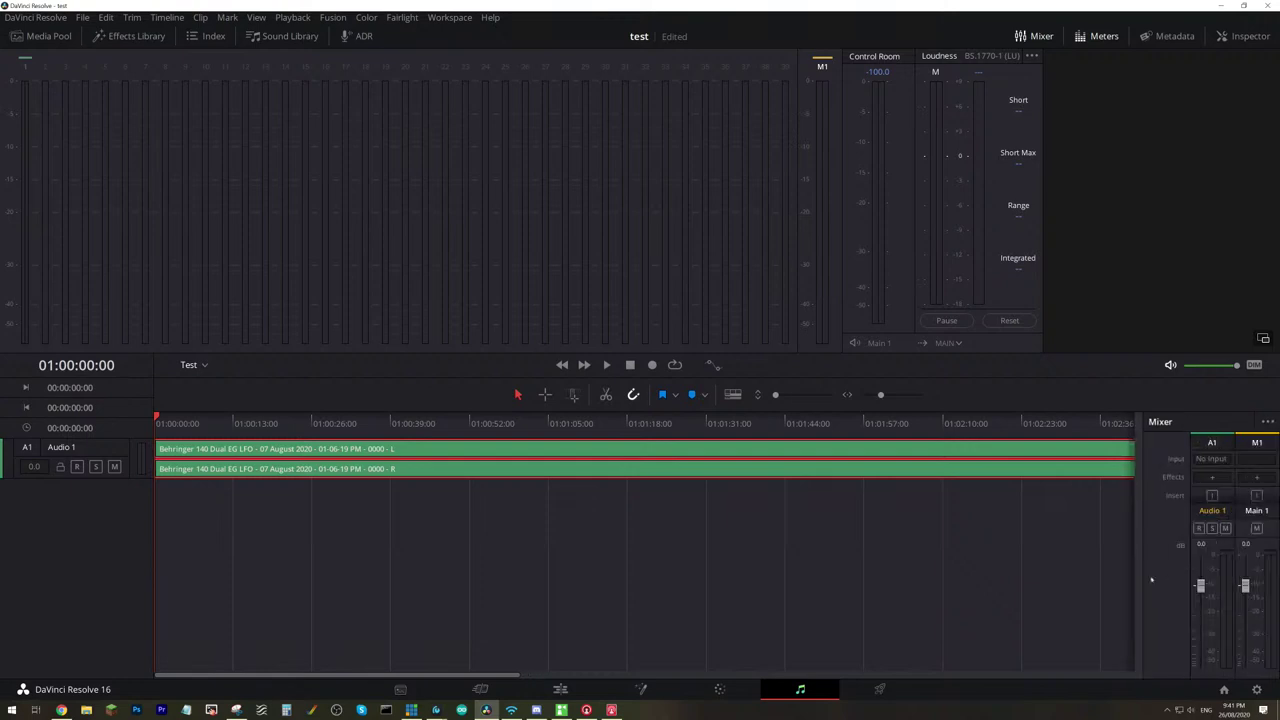
# Browse the effect categories available for track A1, including Surround, Pitch and Modulation, without adding an effect.
pyautogui.click(1210, 478)
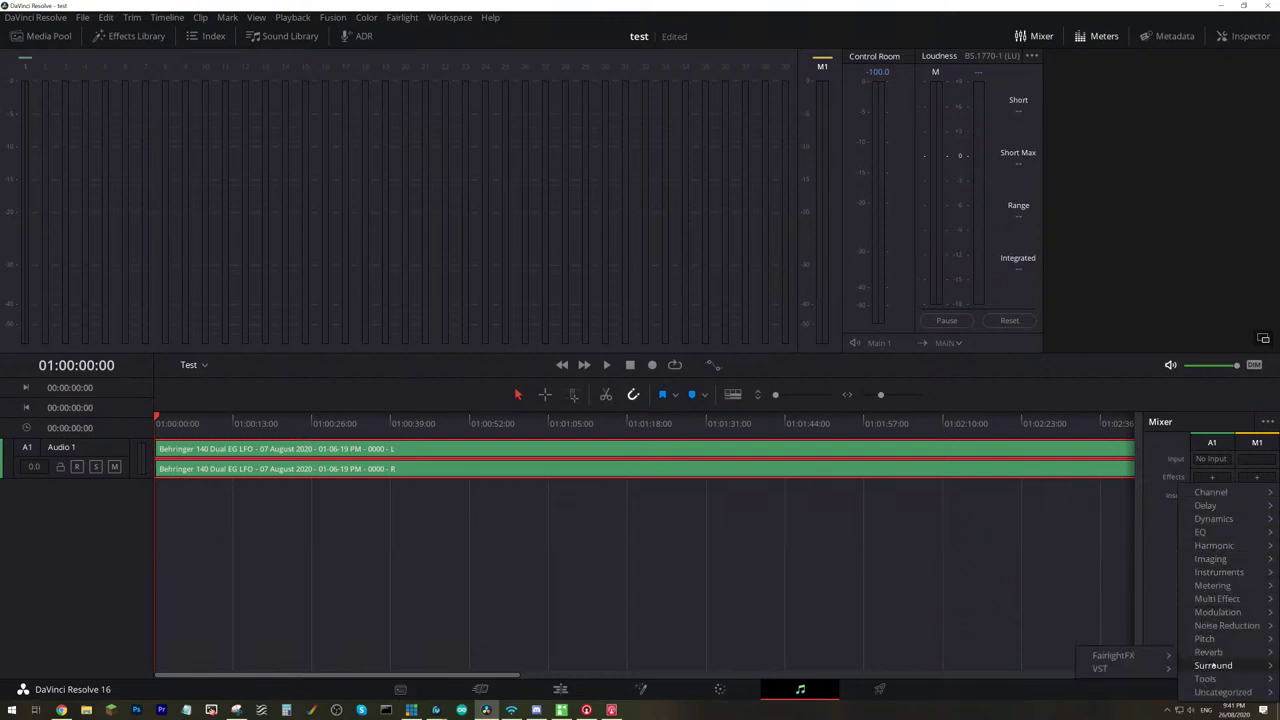
pyautogui.moveTo(1209, 655)
pyautogui.moveTo(1216, 630)
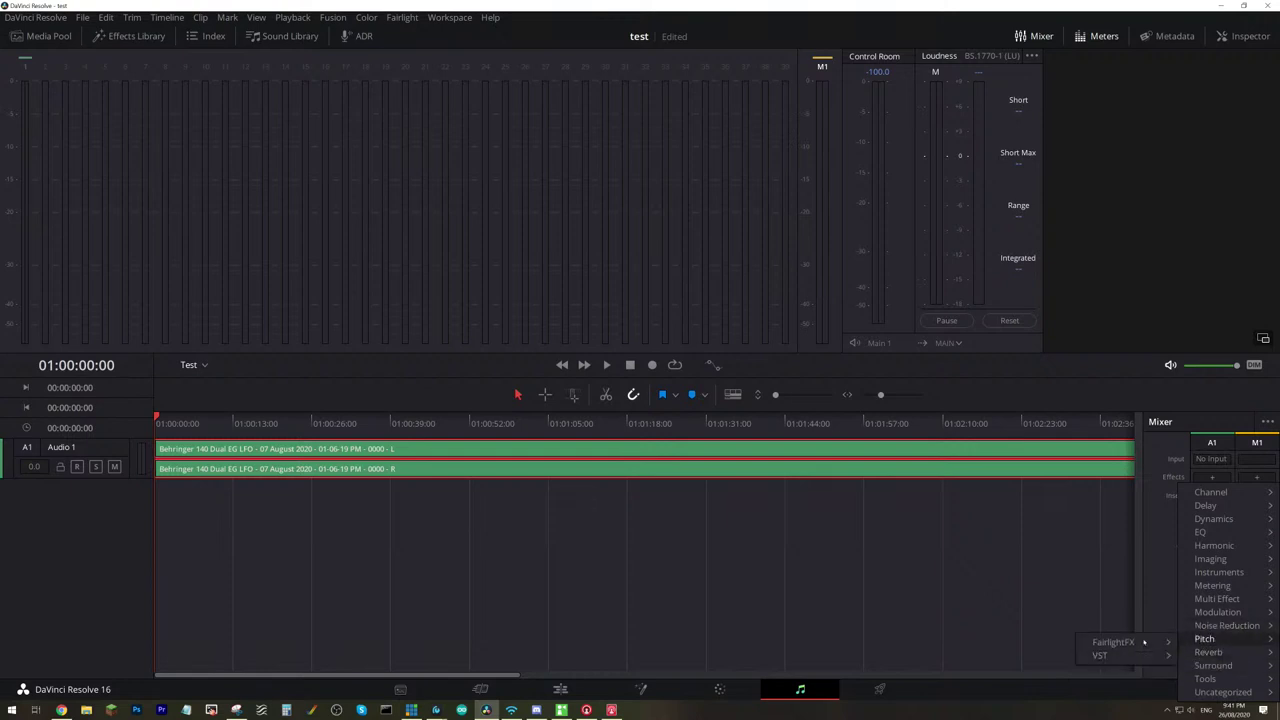
pyautogui.moveTo(1105, 642)
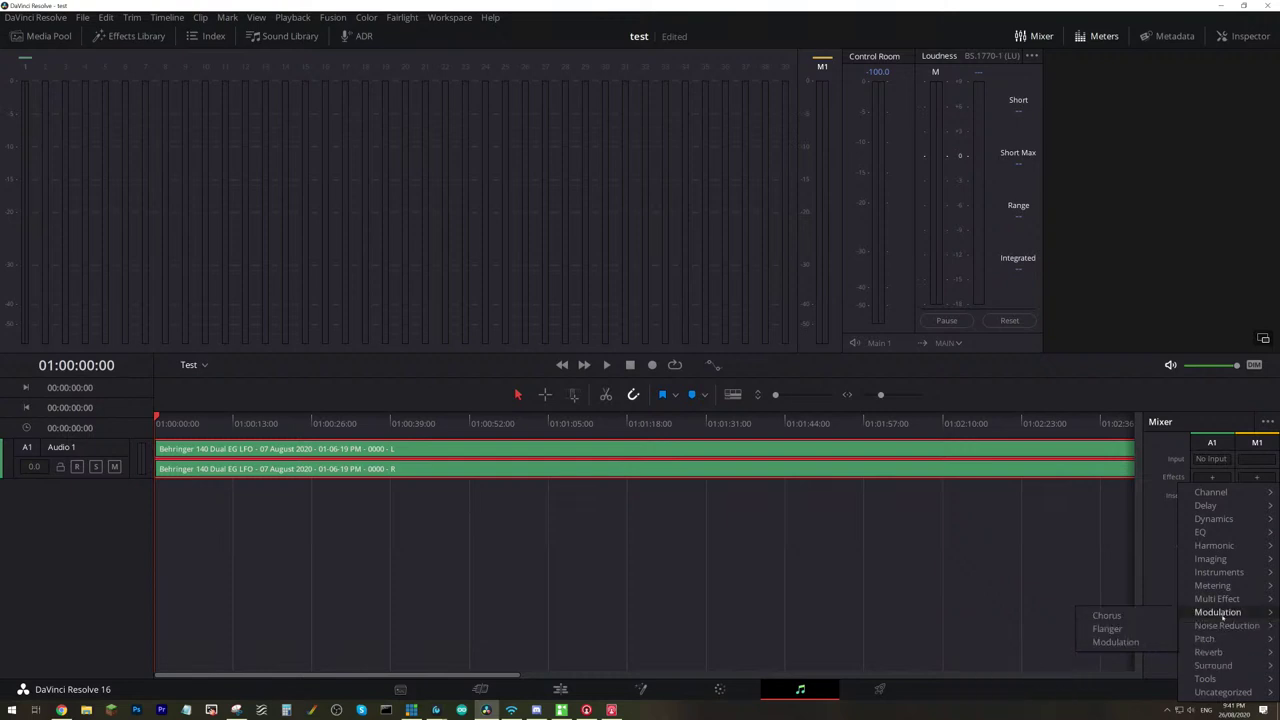
pyautogui.click(1164, 261)
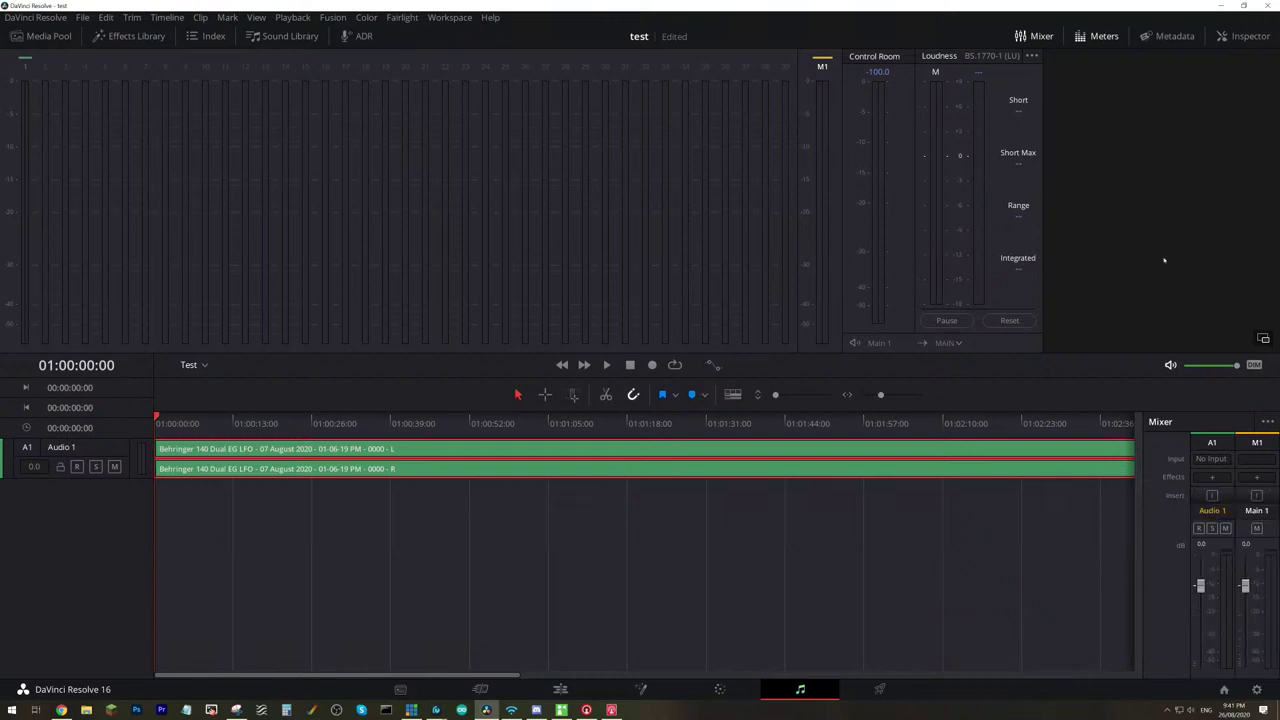
# On the Media page, preview the Test timeline and the Behringer 140 source clip.
pyautogui.click(400, 689)
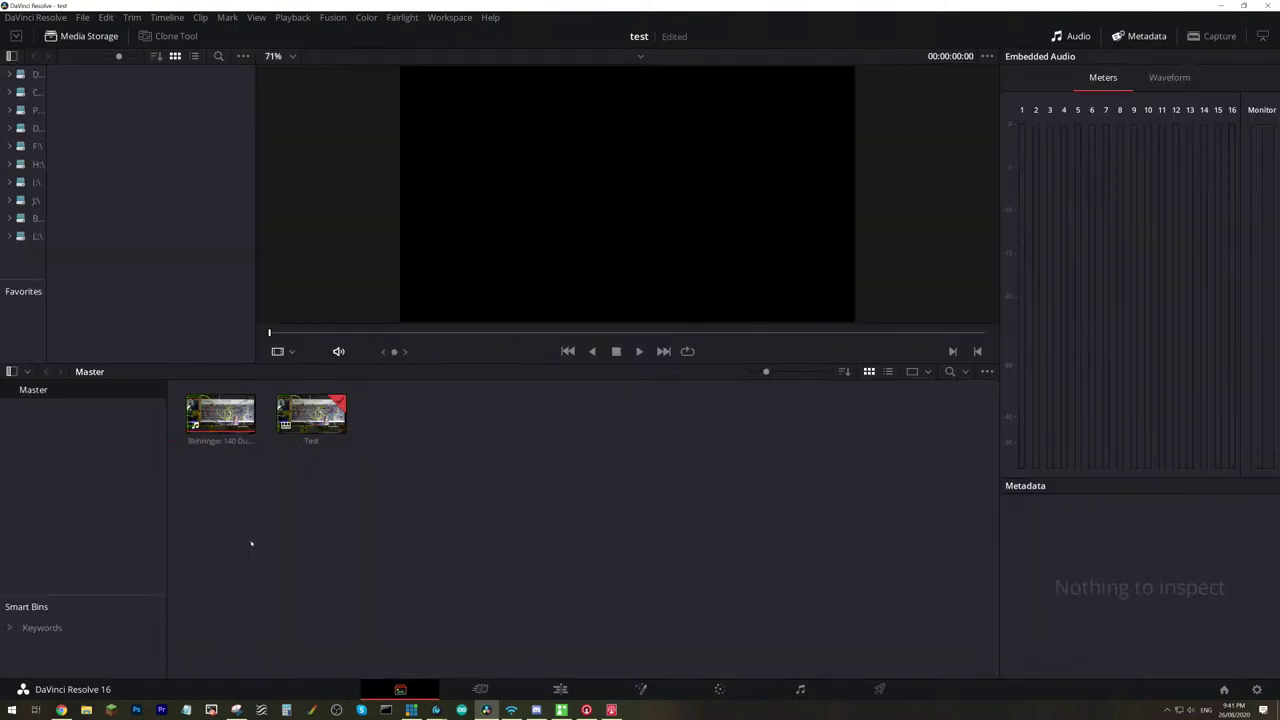
pyautogui.click(308, 420)
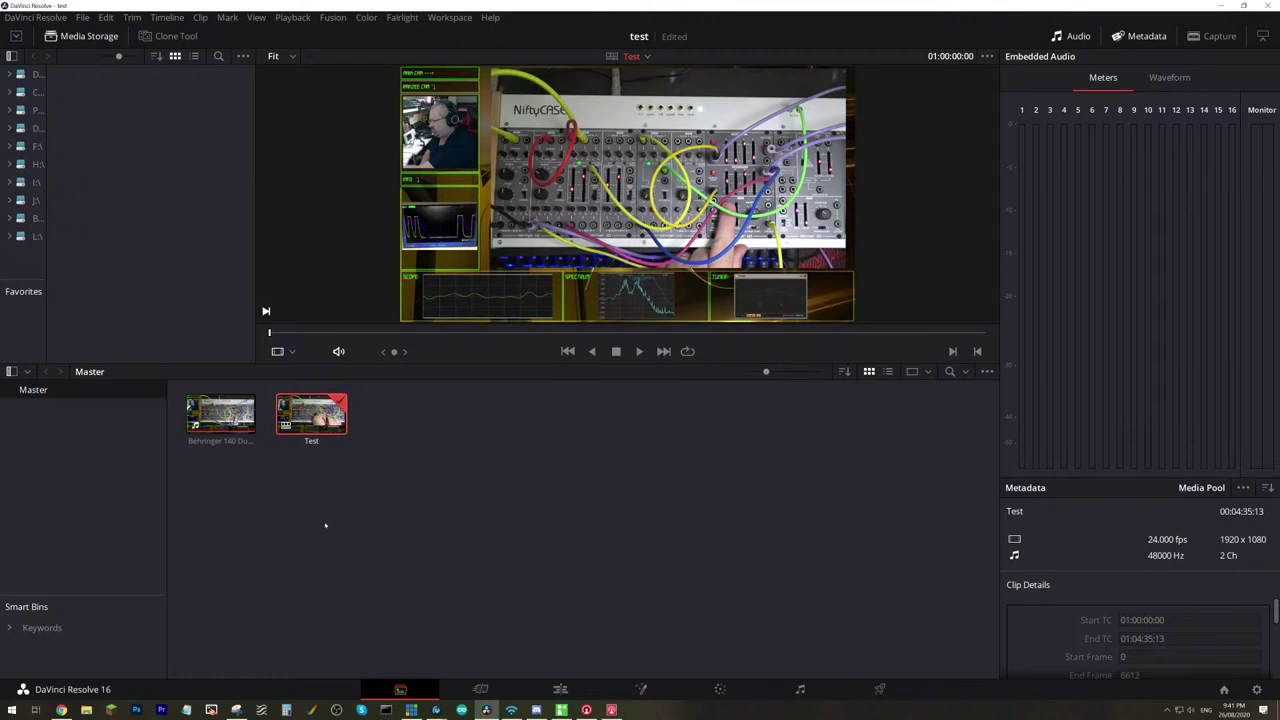
pyautogui.click(220, 413)
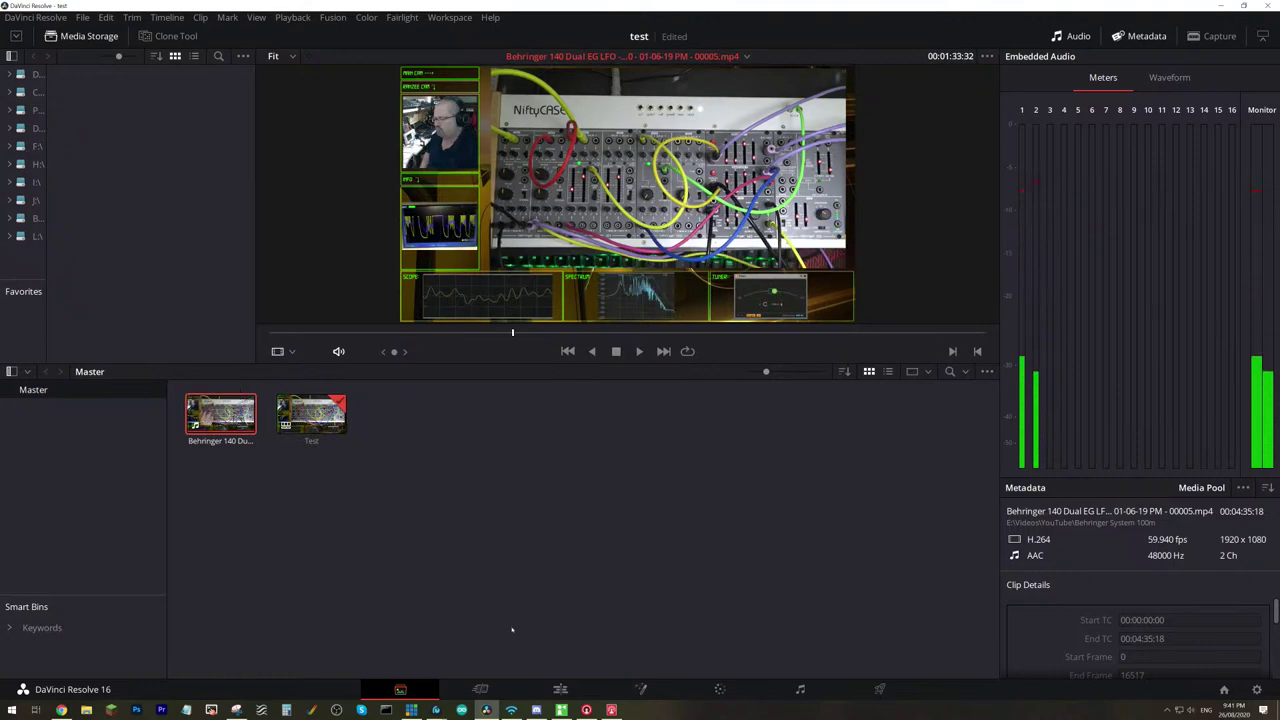
# On the Cut page, scrub through the Test timeline, park the playhead at 01:00:16:06 and select the clip.
pyautogui.click(480, 689)
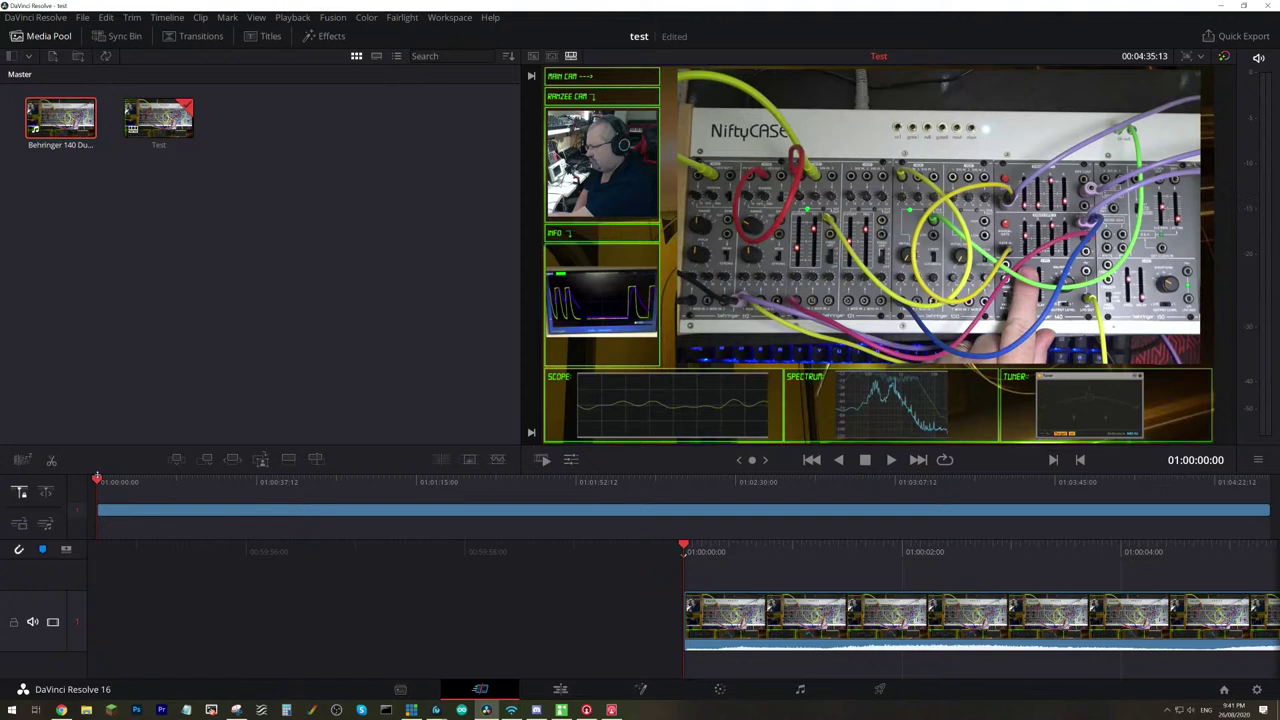
pyautogui.moveTo(138, 511); pyautogui.dragTo(726, 516)
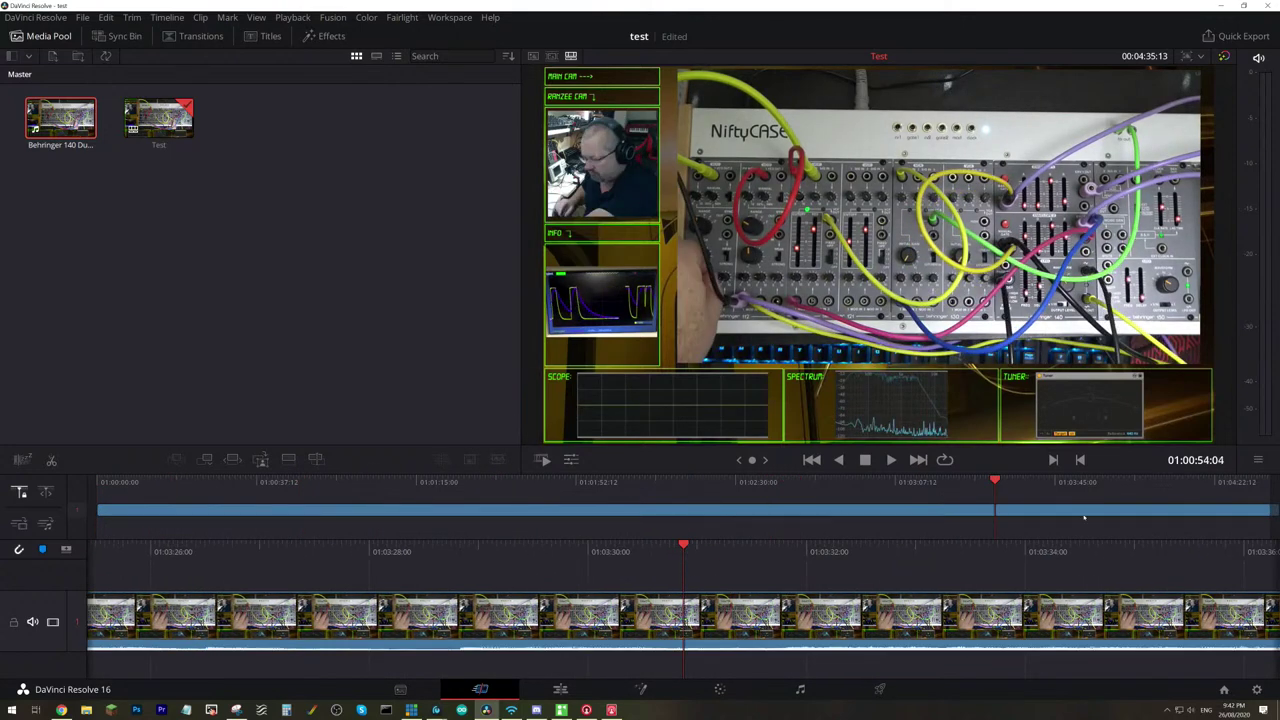
pyautogui.press('Home')
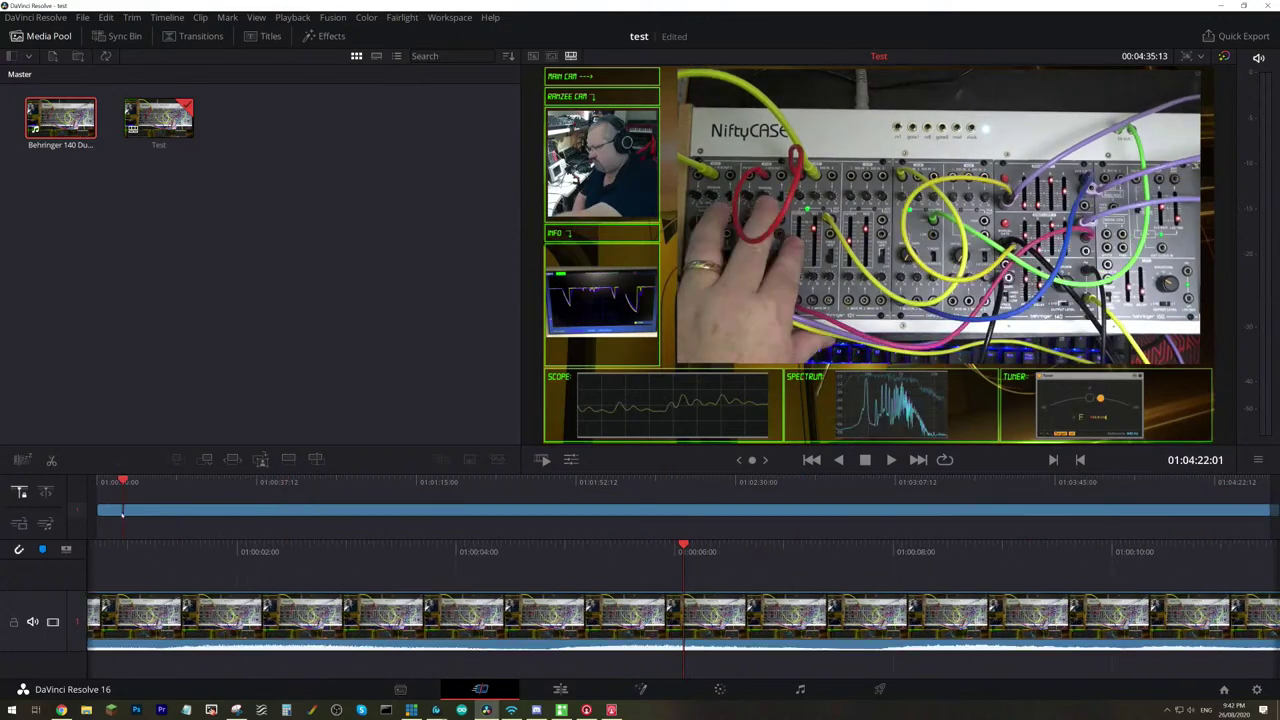
pyautogui.press('l')
pyautogui.press('l')
pyautogui.press('l')
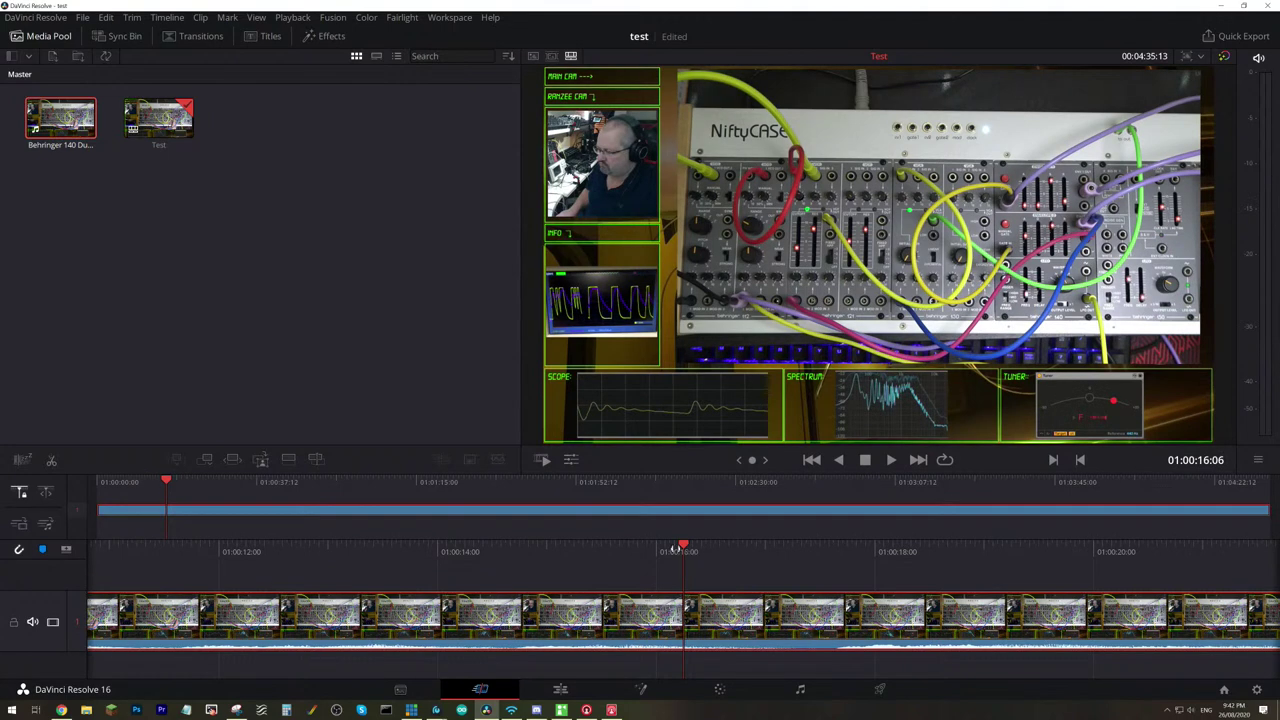
pyautogui.click(681, 614)
# View the Test timeline's clip on the Edit, Fusion and Color pages in turn.
pyautogui.click(560, 689)
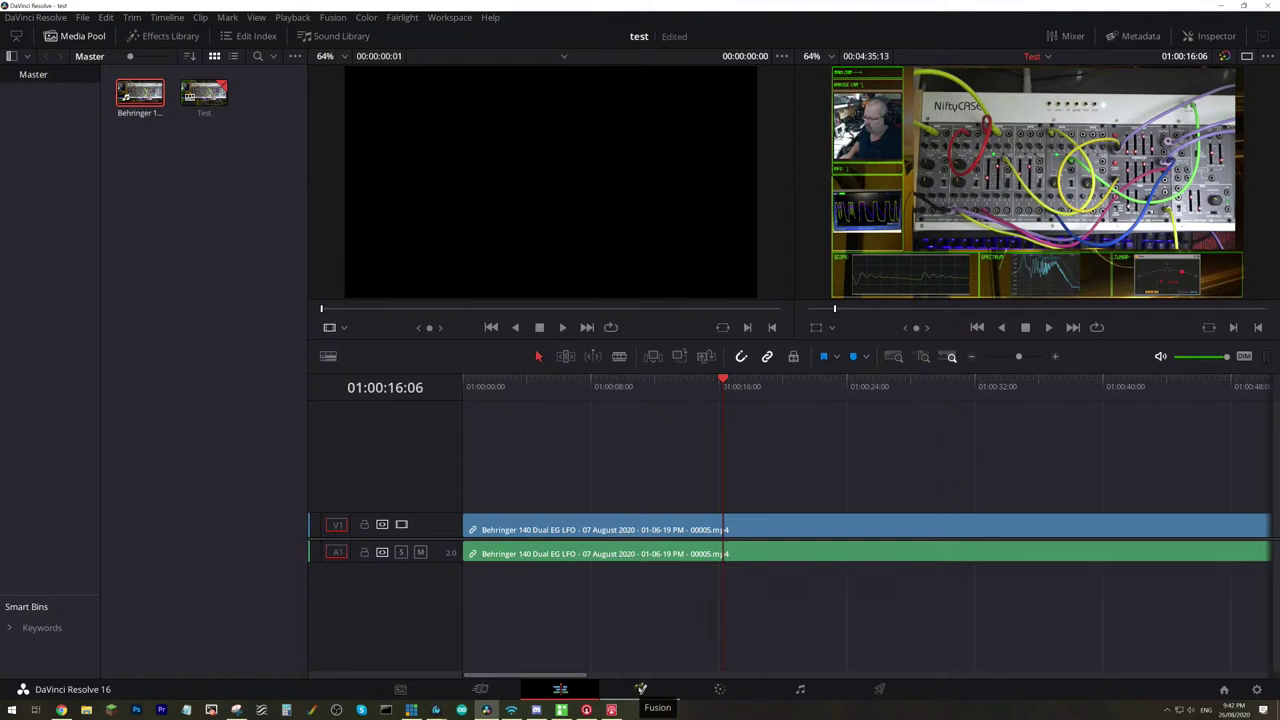
pyautogui.click(641, 689)
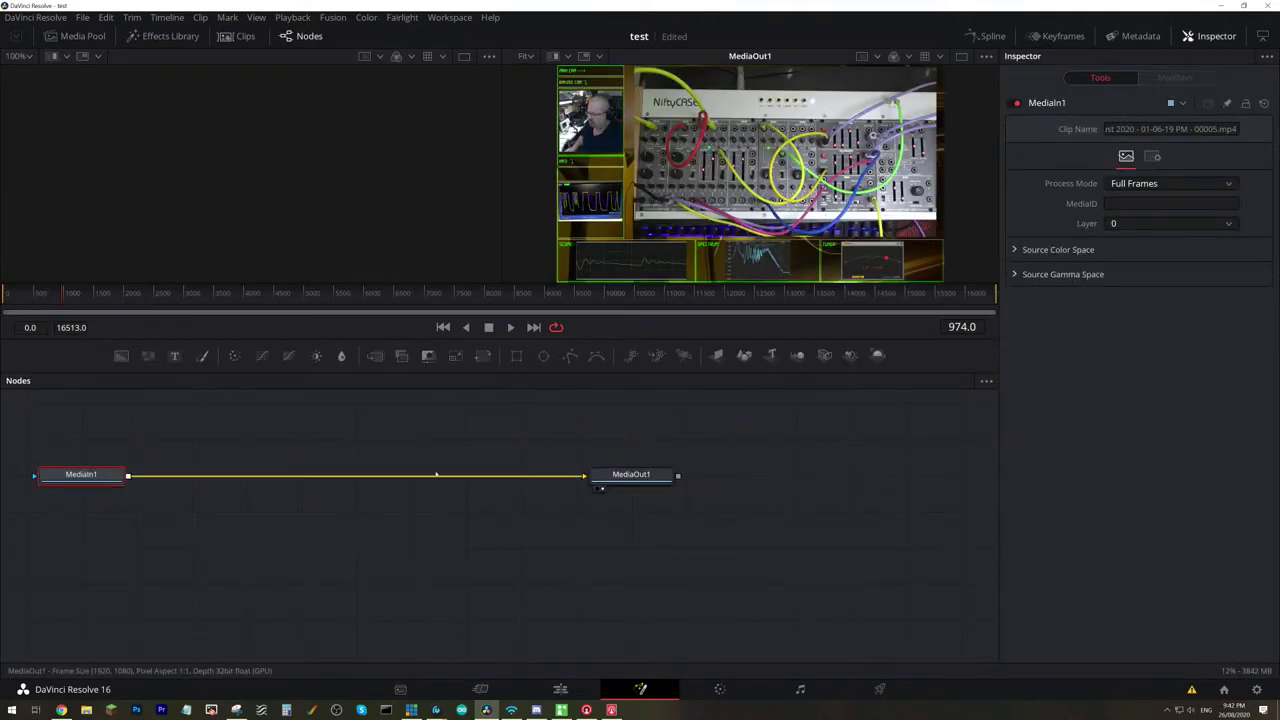
pyautogui.click(720, 689)
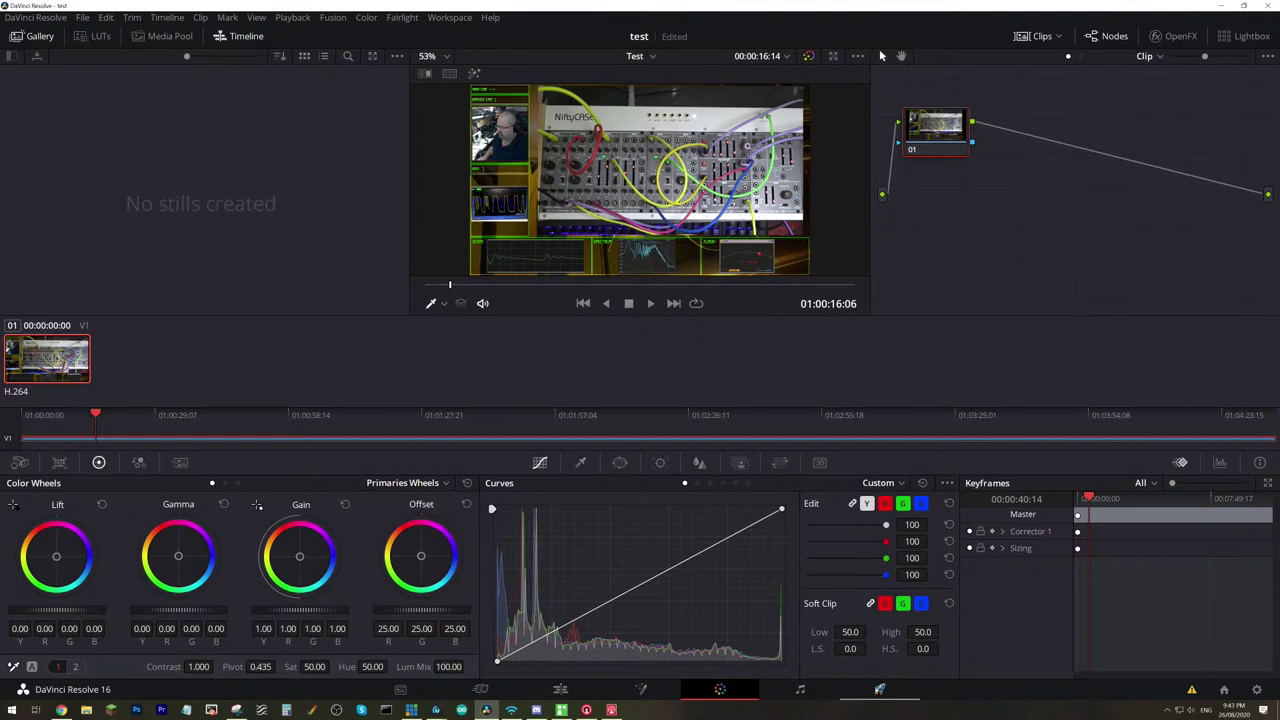
# On the Deliver page, review the Custom render preset's video settings and expand its Advanced Settings.
pyautogui.click(879, 690)
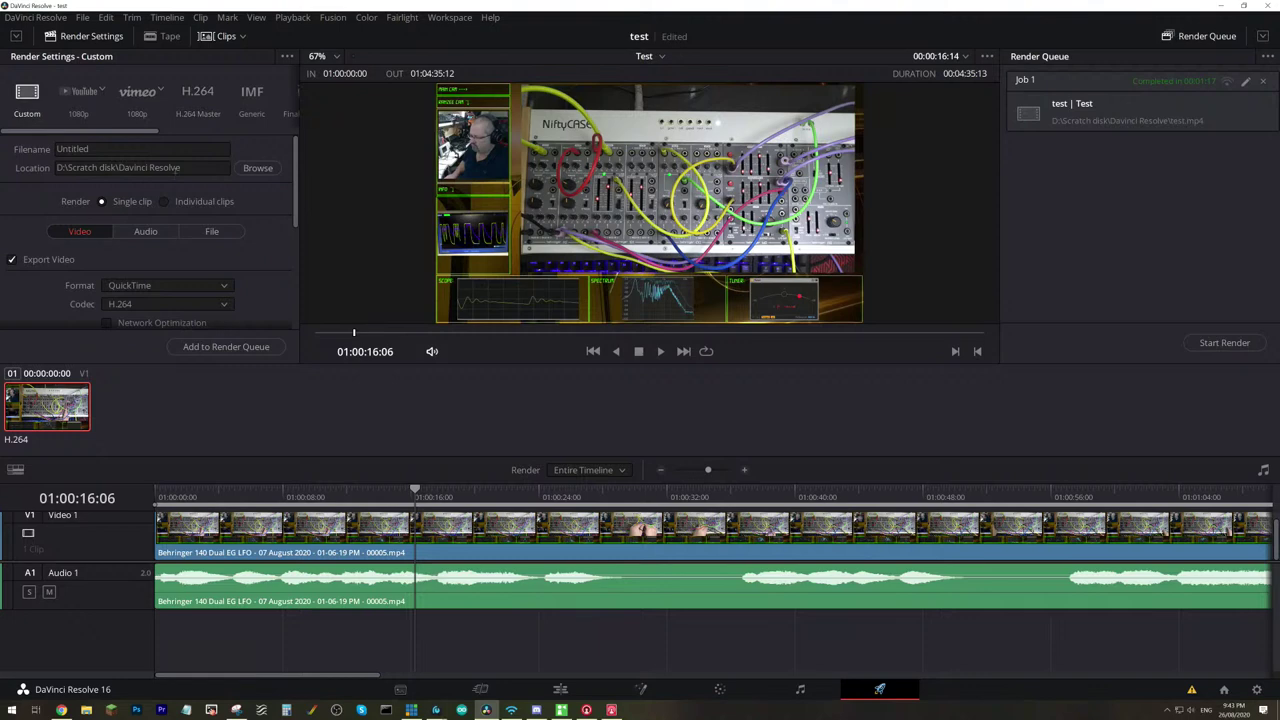
pyautogui.scroll(-4, 248, 218)
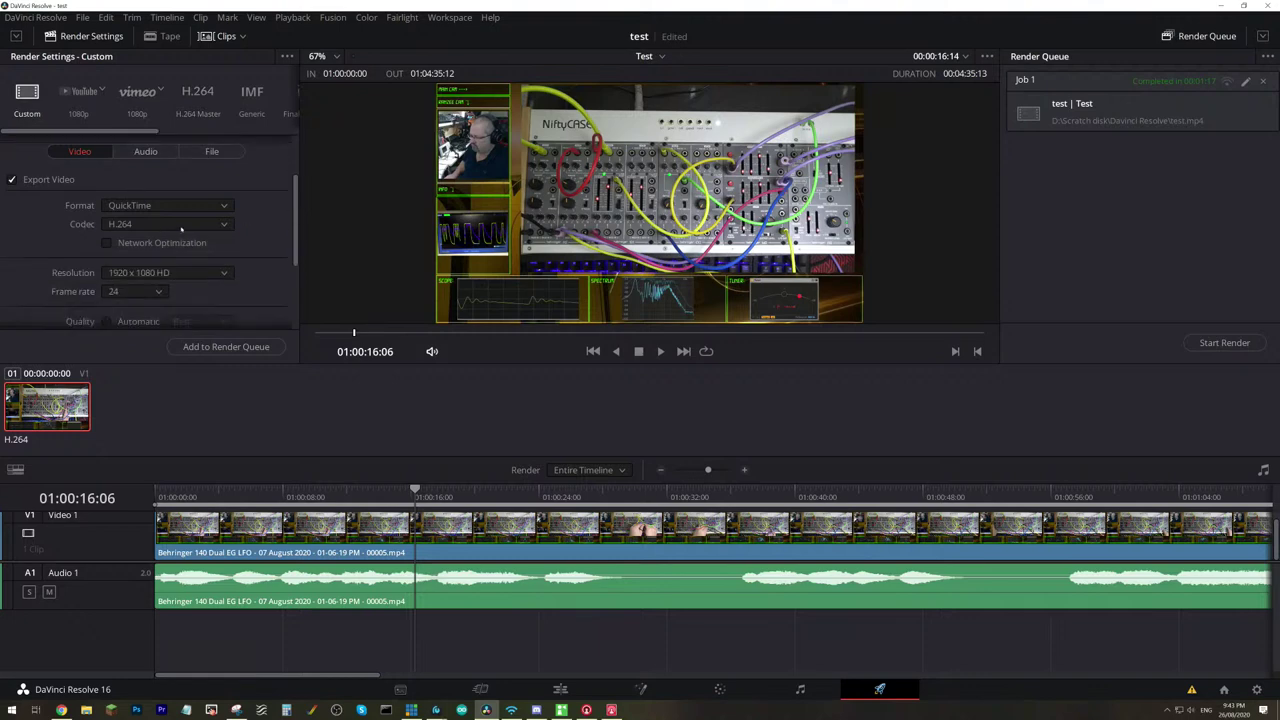
pyautogui.scroll(-6, 276, 217)
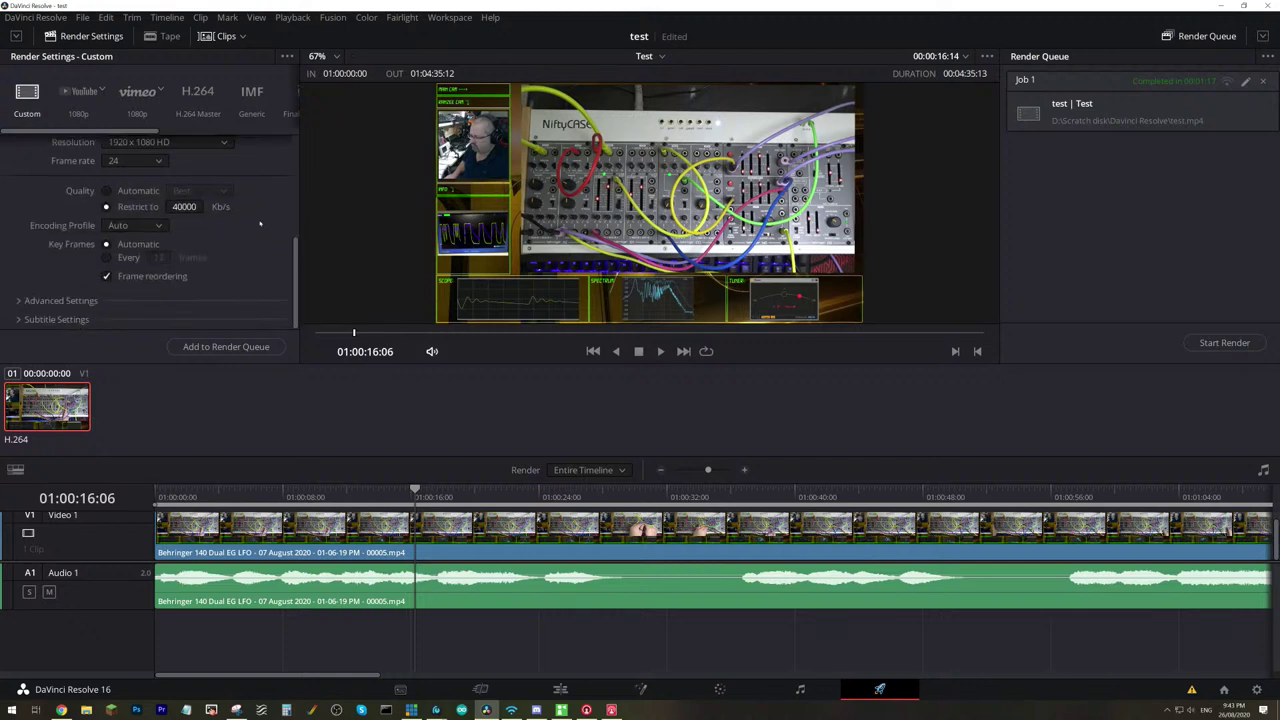
pyautogui.click(25, 301)
pyautogui.scroll(-6, 272, 268)
pyautogui.scroll(5, 267, 266)
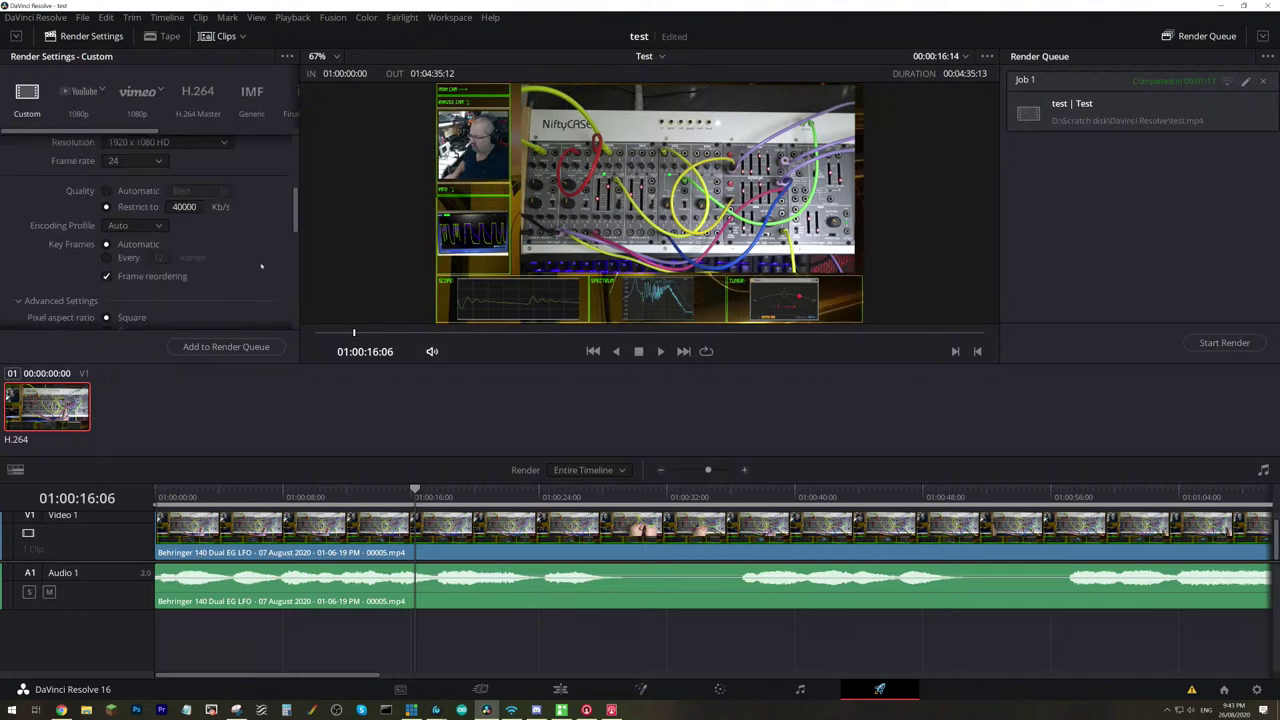
pyautogui.scroll(5, 262, 267)
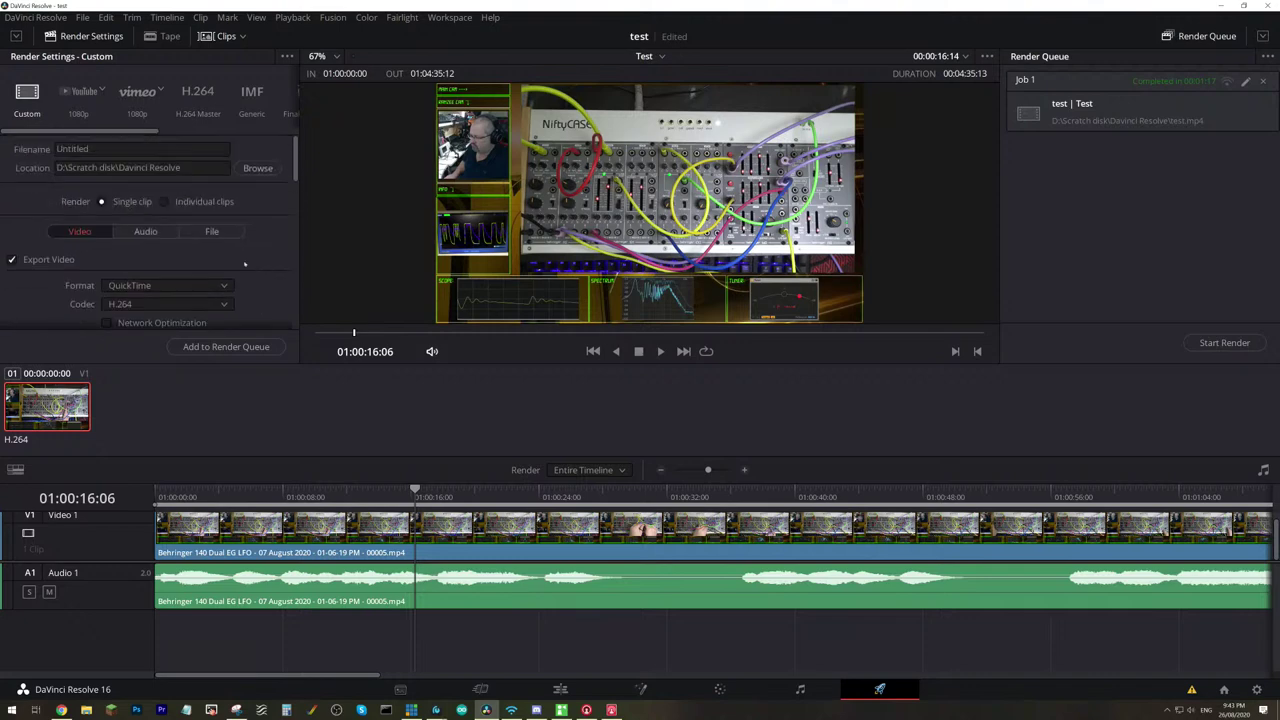